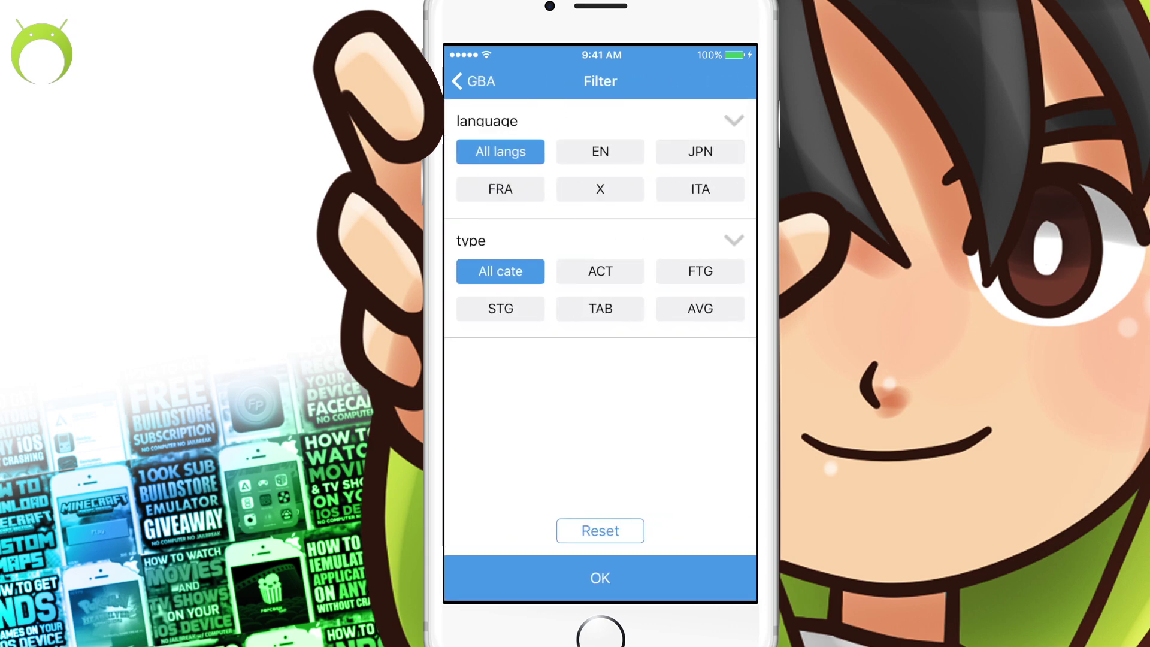
# - Filter the GBA list to English games and download Pokemon Advanced Adventure
pyautogui.click(601, 151)
pyautogui.click(600, 578)
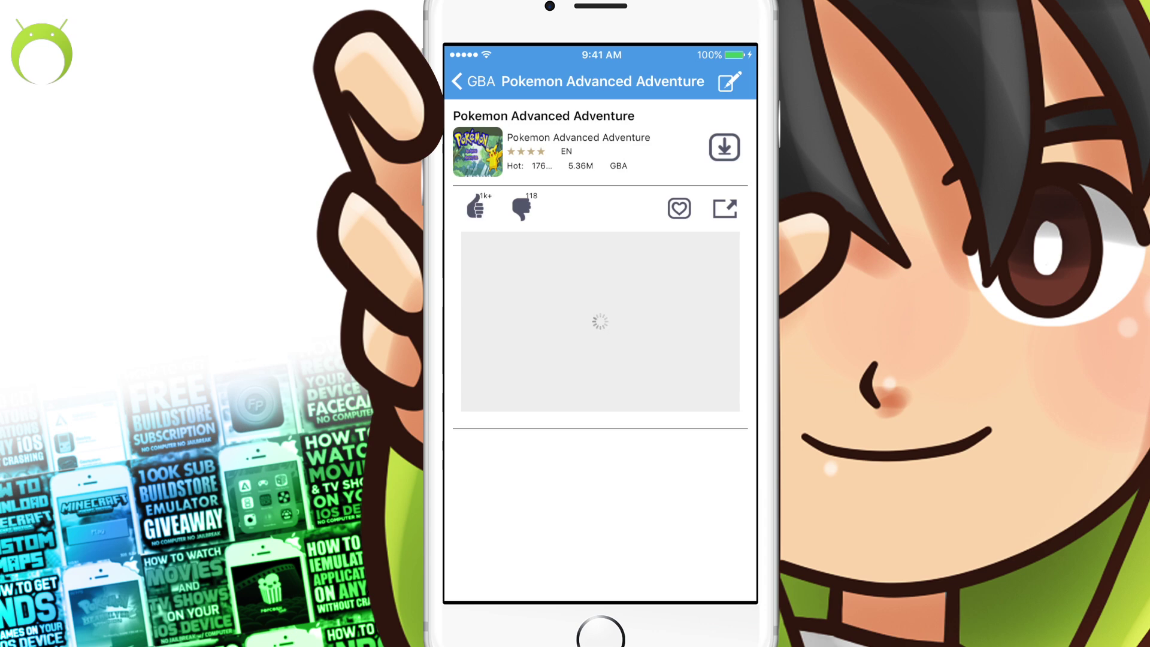
pyautogui.click(725, 147)
pyautogui.click(461, 81)
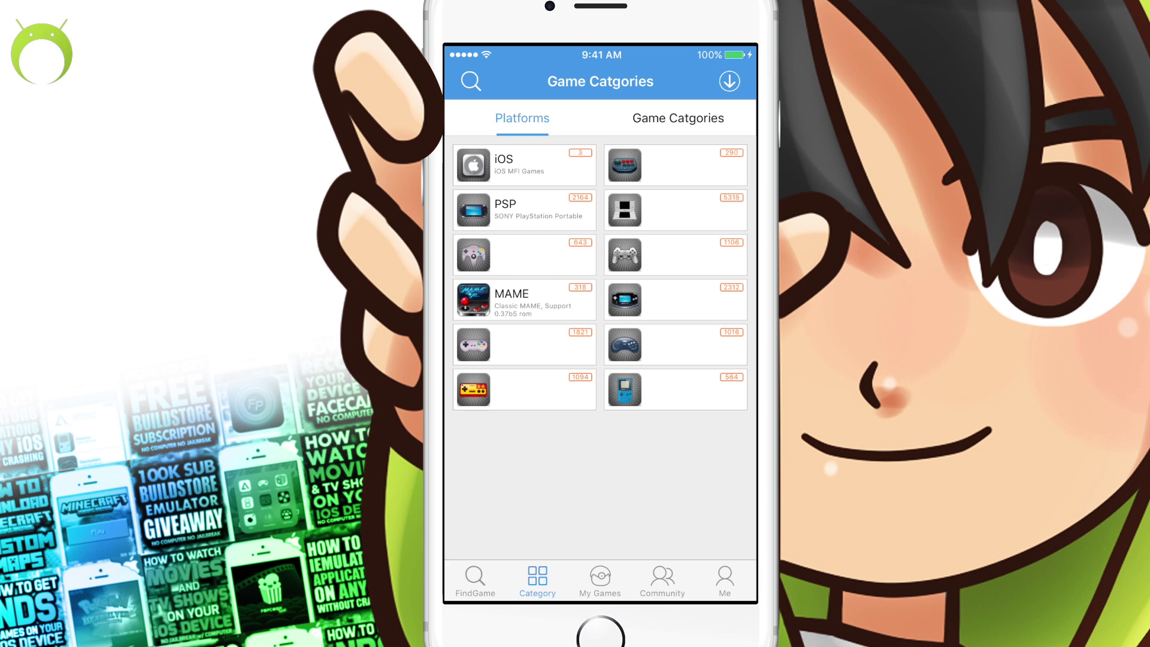
pyautogui.click(471, 81)
pyautogui.write('Final fantasy')
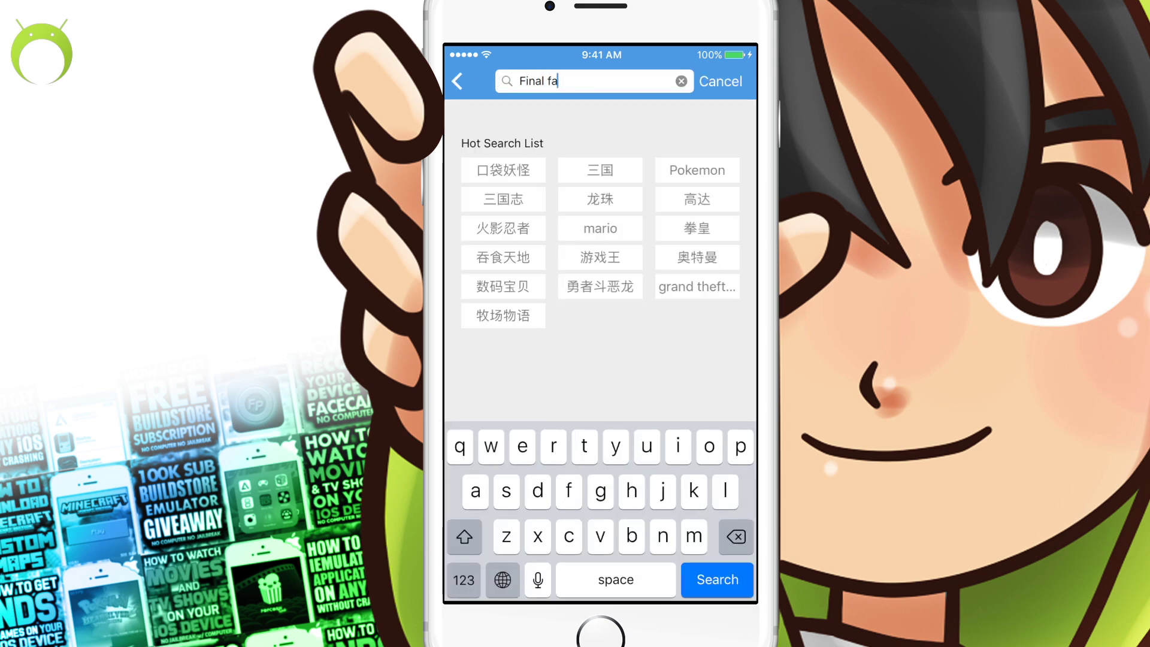
pyautogui.press('Return')
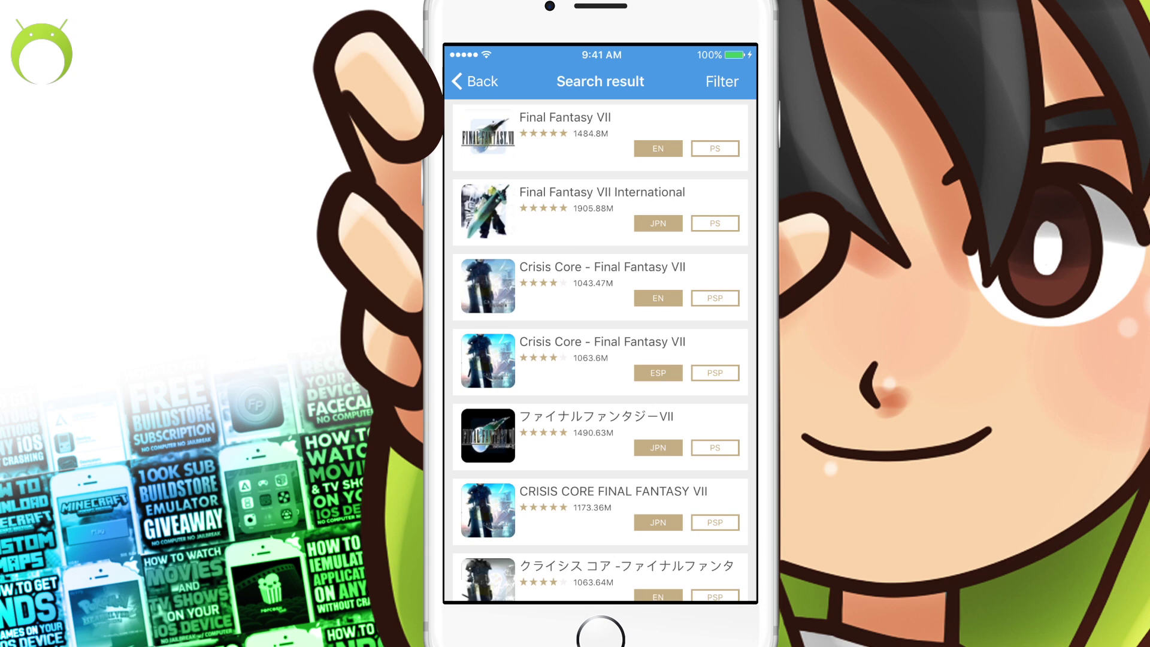
pyautogui.click(599, 138)
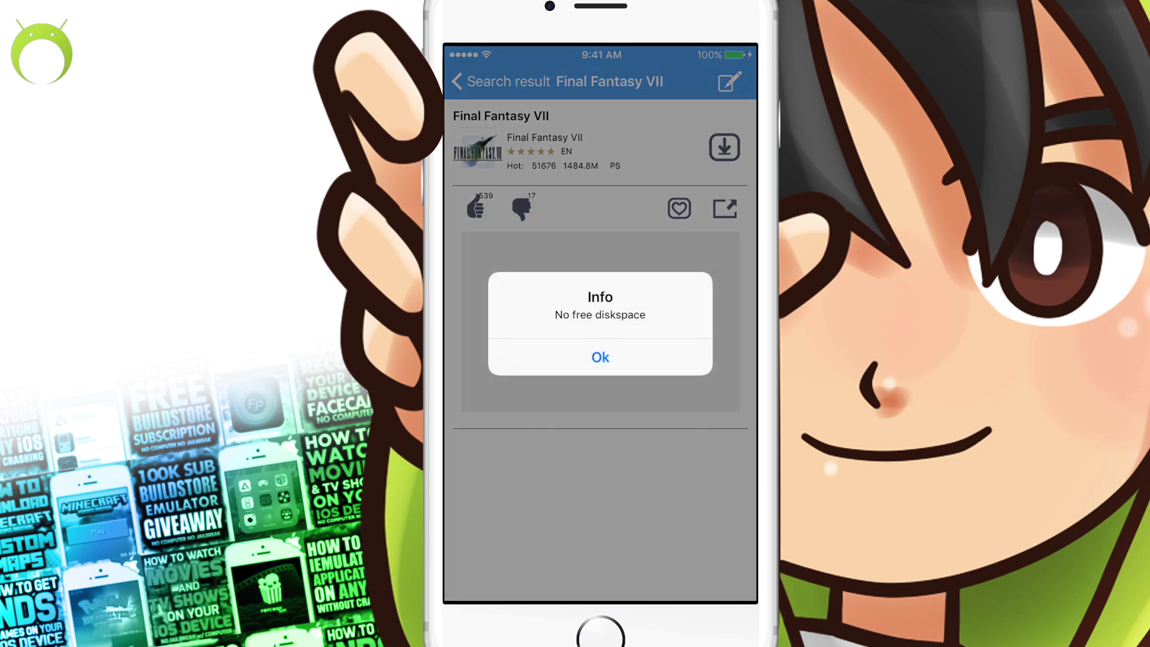
pyautogui.click(600, 357)
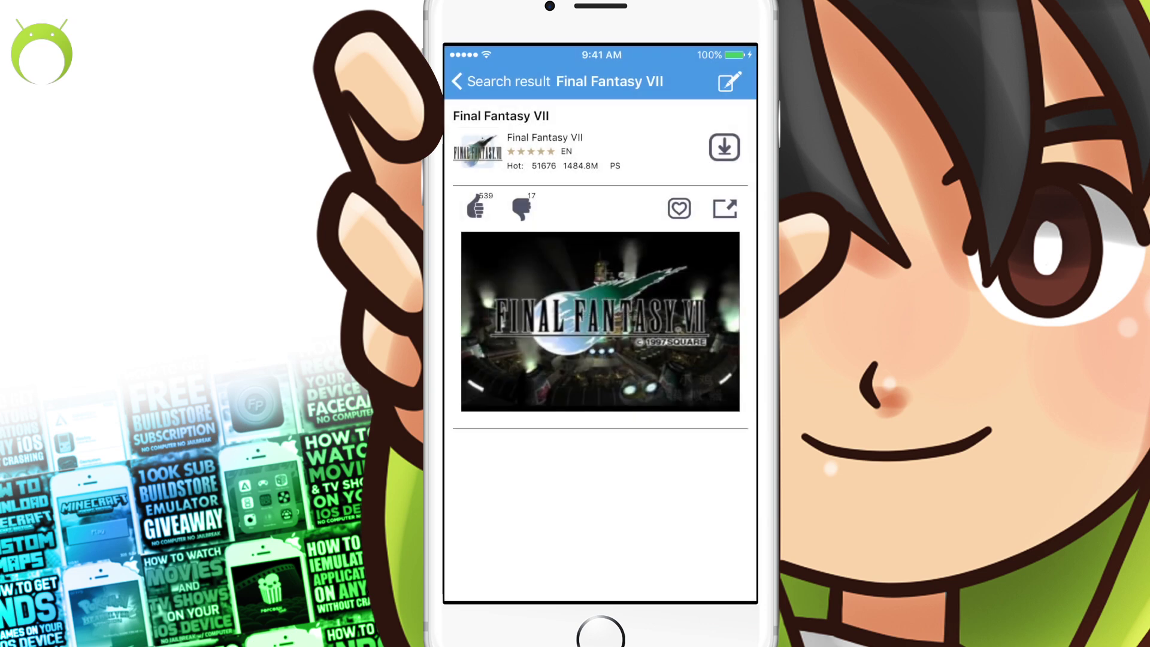
pyautogui.click(473, 82)
pyautogui.click(601, 81)
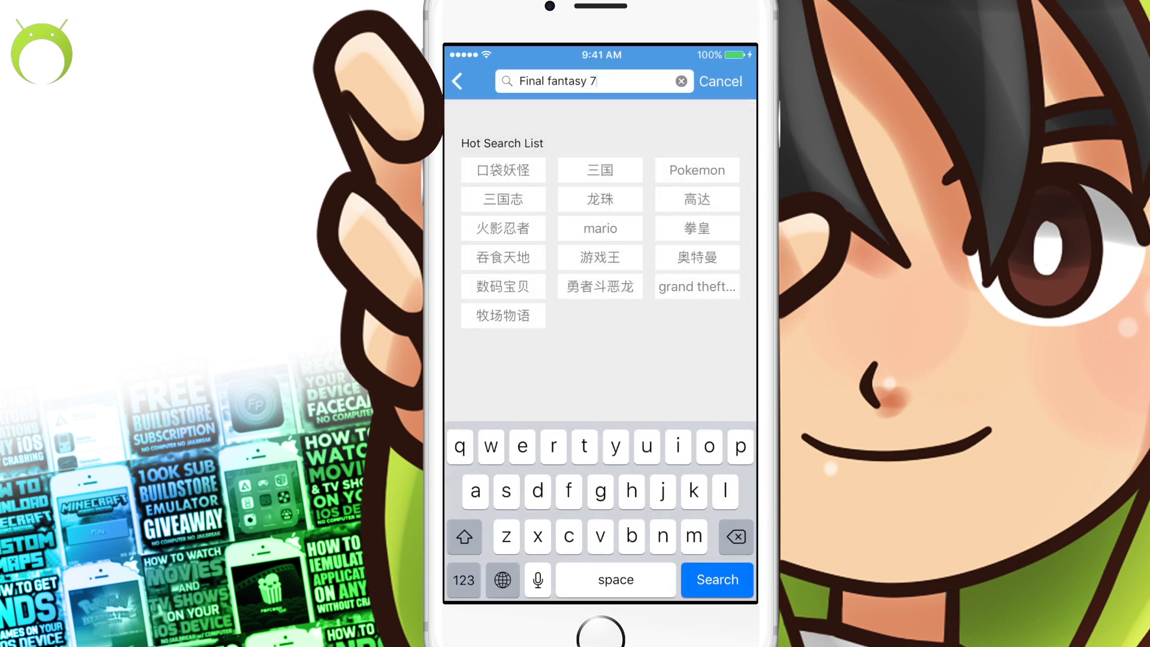
pyautogui.click(729, 81)
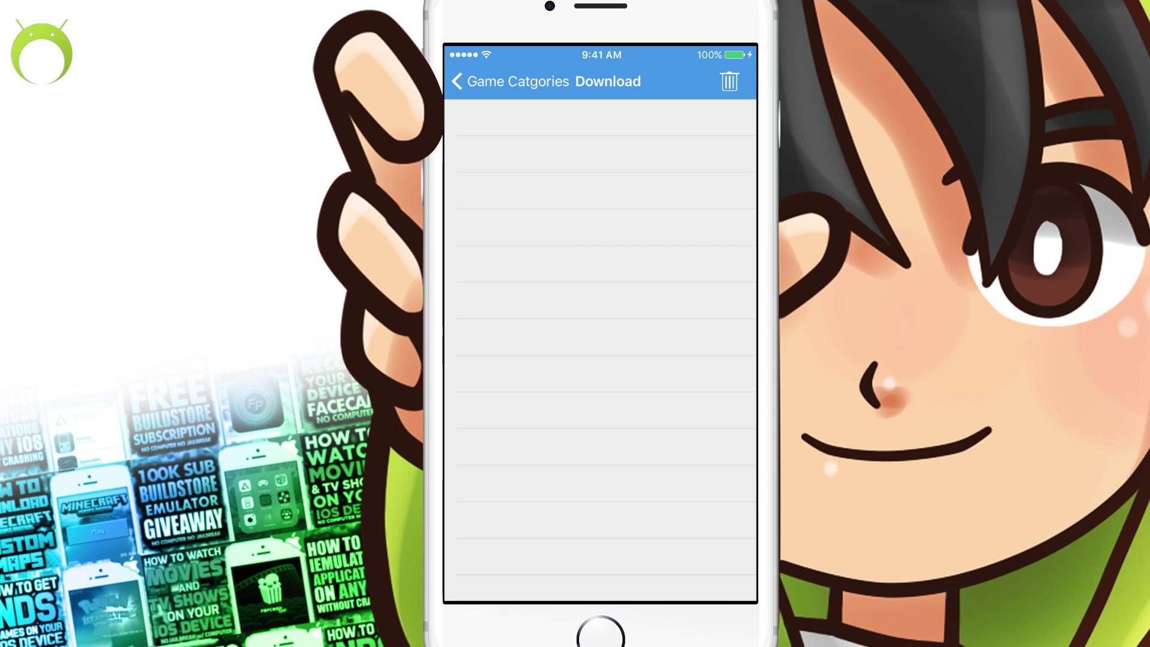
pyautogui.click(474, 82)
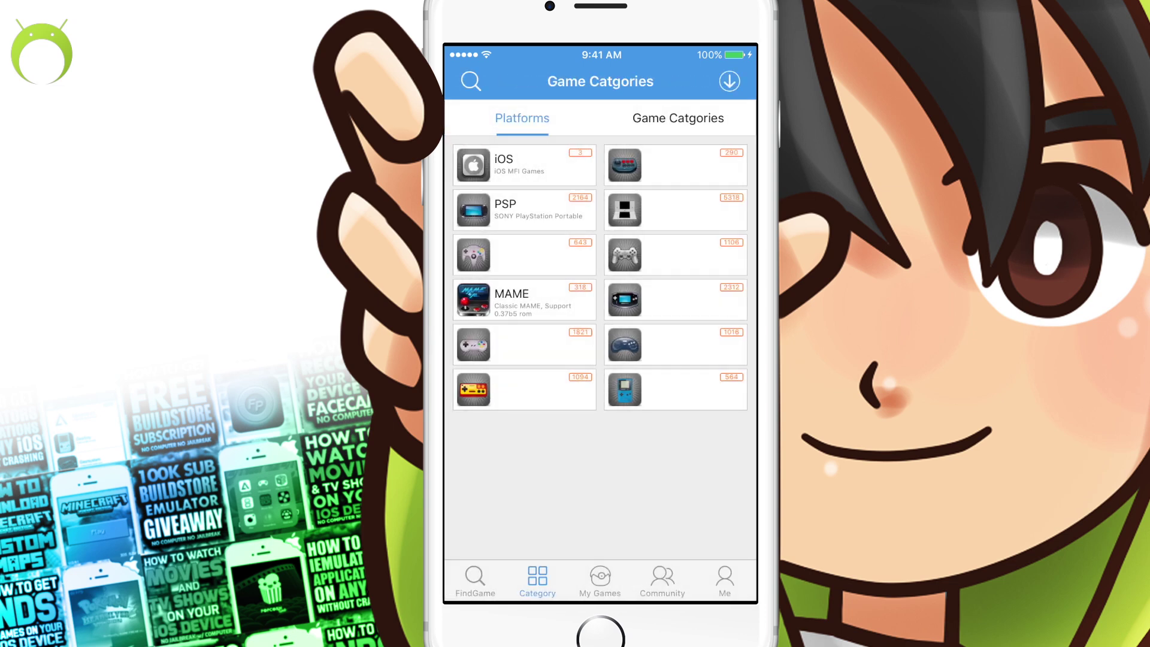
# - Launch Super Mario 64 from My Games, exit its options menu, and start save file A
pyautogui.click(601, 580)
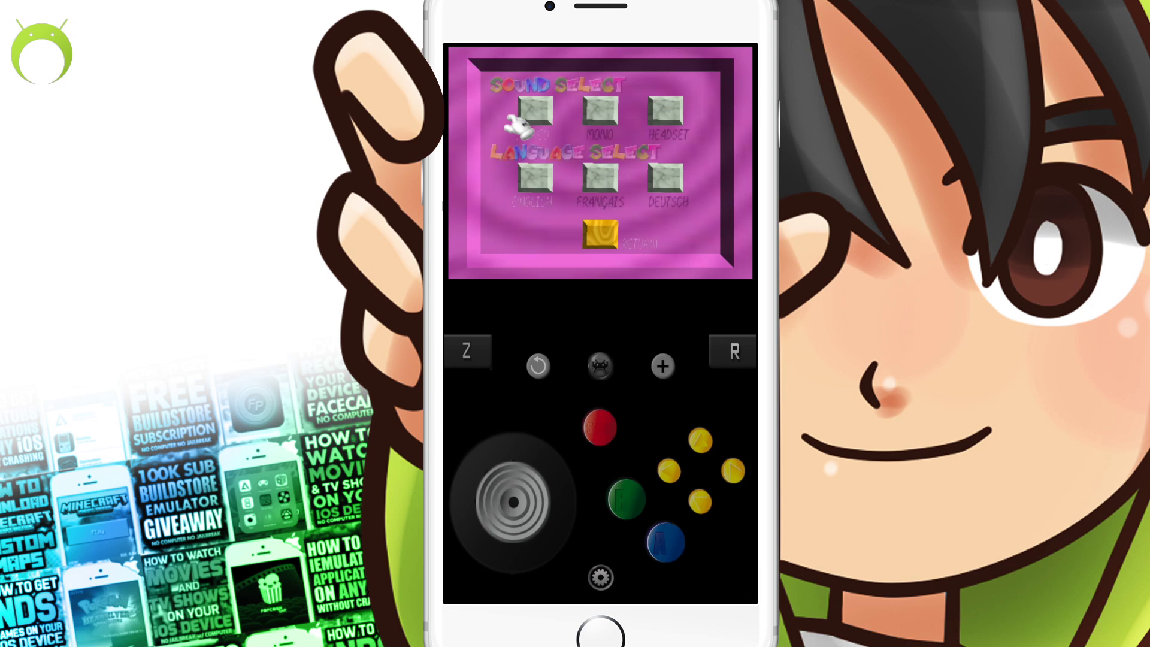
pyautogui.moveTo(514, 502)
pyautogui.mouseDown()
pyautogui.moveTo(554, 534)
pyautogui.moveTo(540, 539)
pyautogui.moveTo(501, 497)
pyautogui.moveTo(484, 498)
pyautogui.moveTo(506, 495)
pyautogui.moveTo(486, 459)
pyautogui.mouseUp()
pyautogui.click(666, 542)
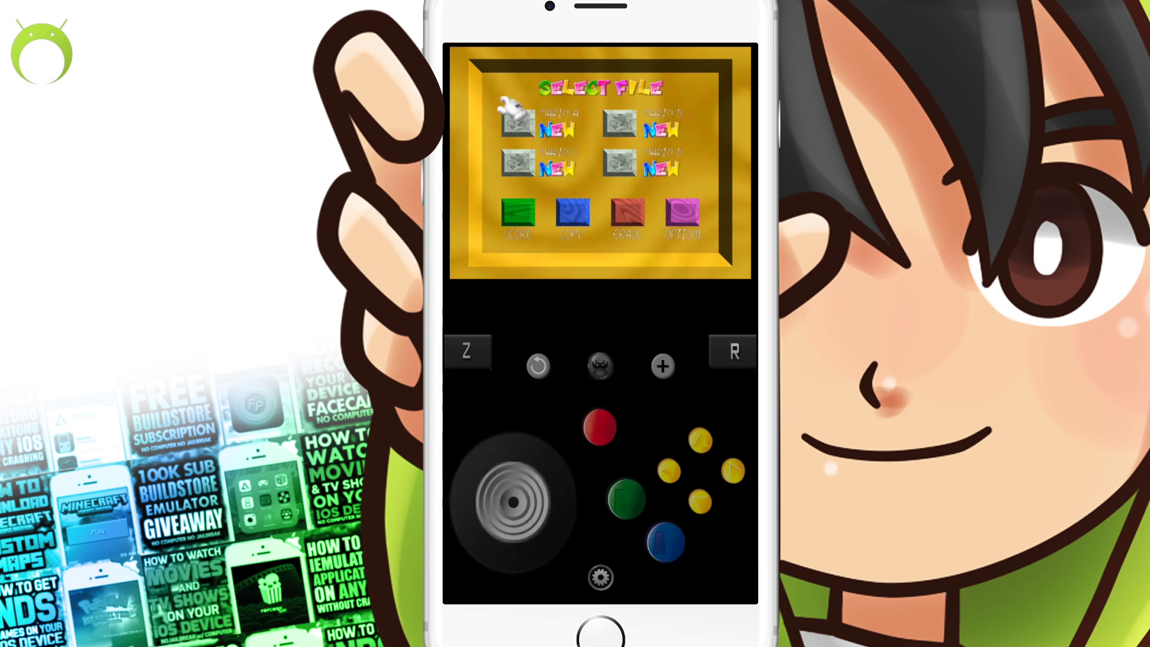
pyautogui.moveTo(514, 502); pyautogui.dragTo(520, 509)
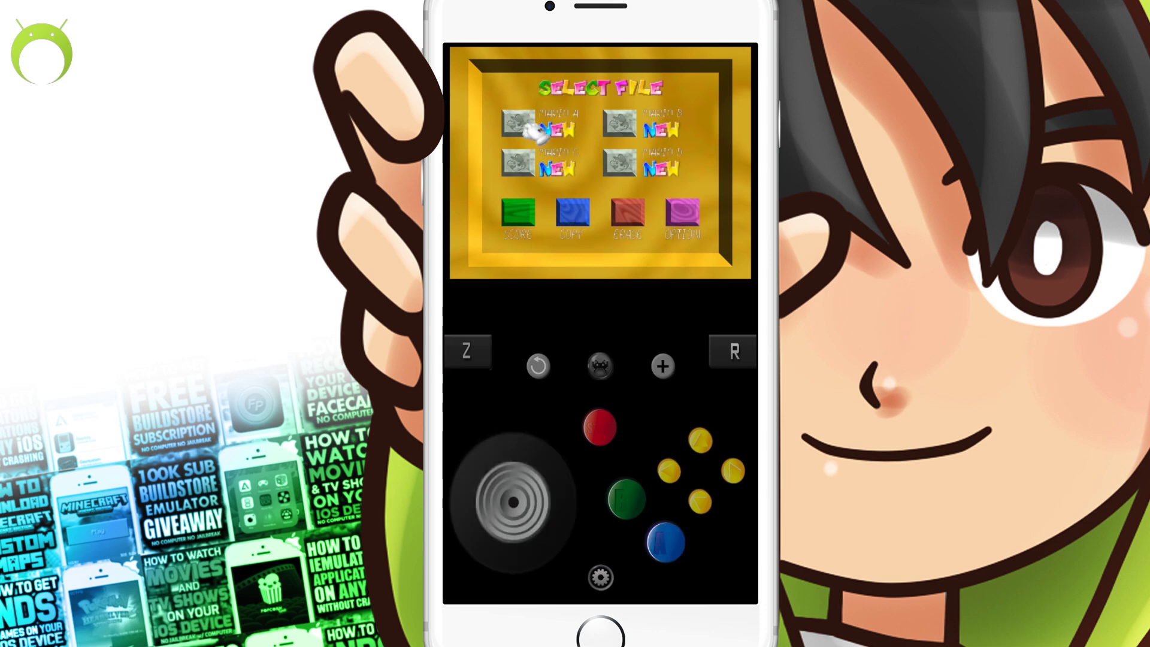
pyautogui.click(666, 543)
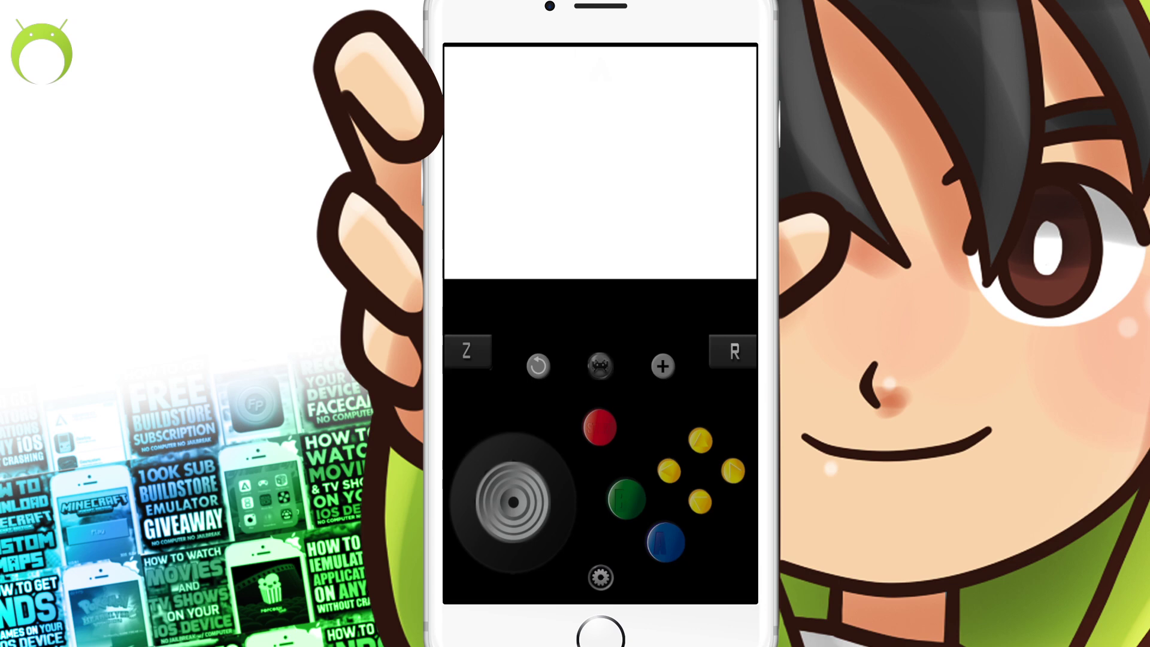